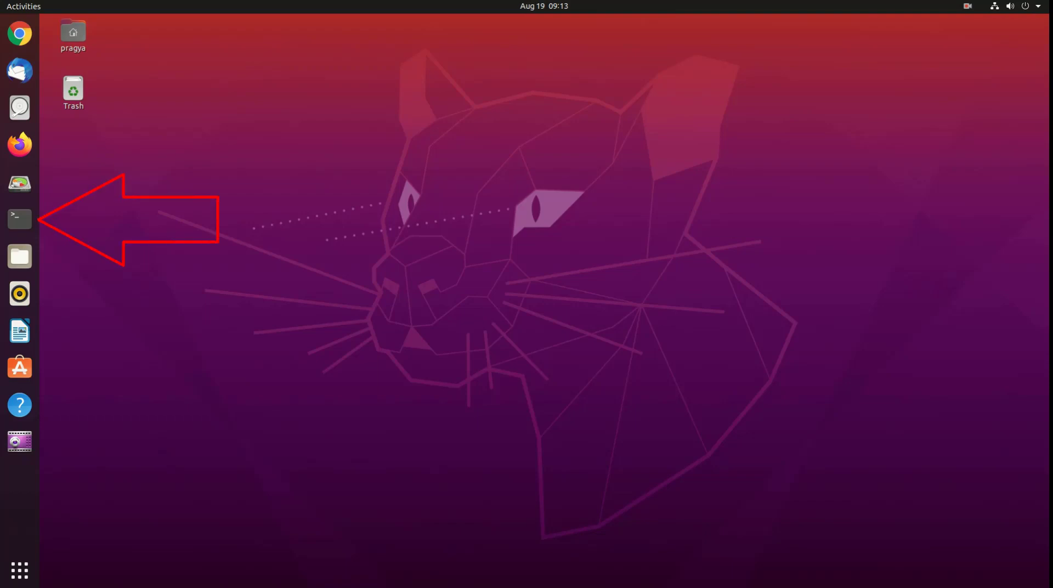
Run 'sudo apt-get update' in a maximized terminal, entering the administrator password
click(28, 221)
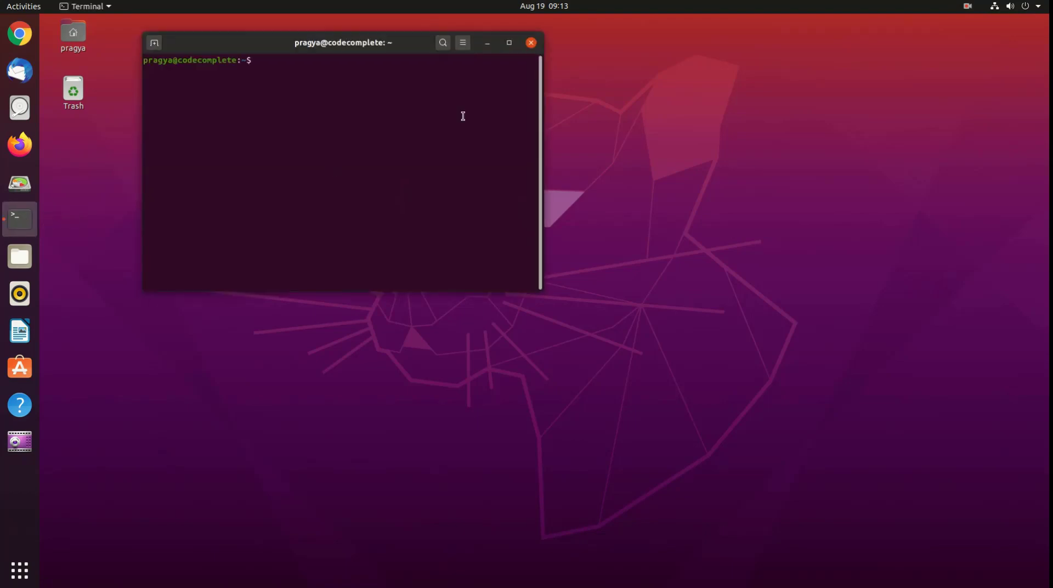
click(510, 43)
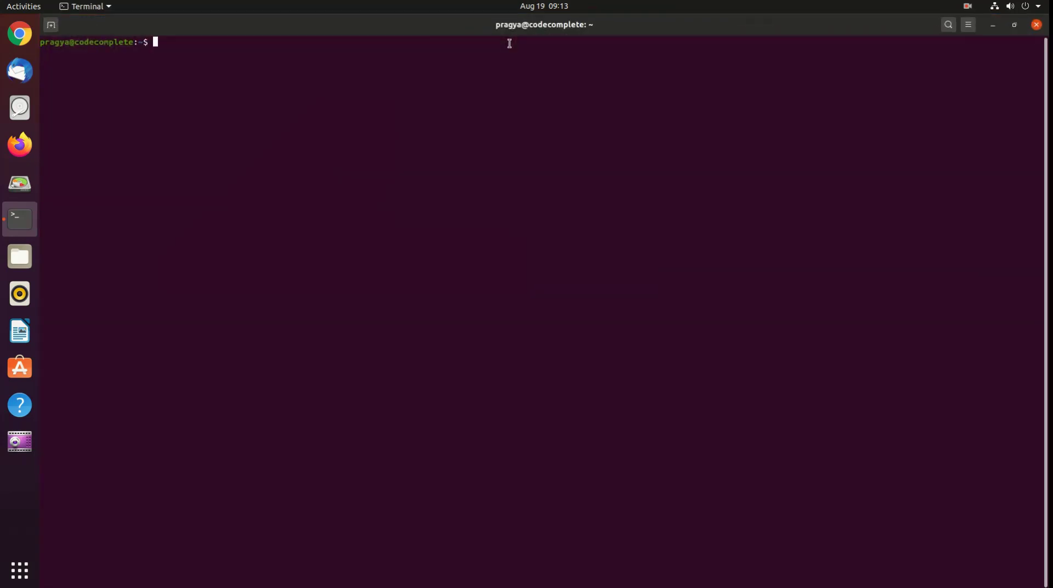
text(sudo apt-get u)
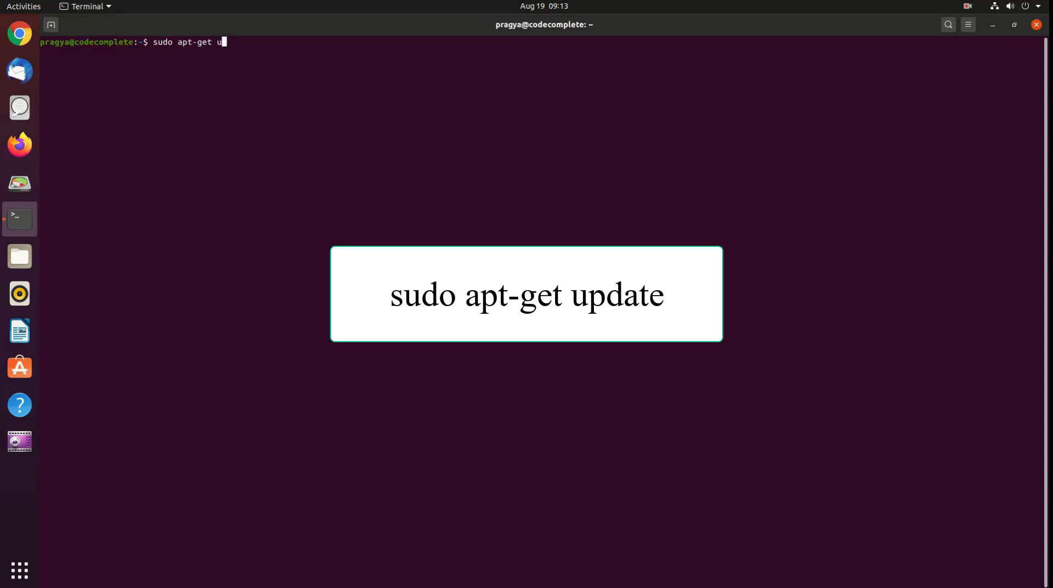
text(pdate)
key(Return)
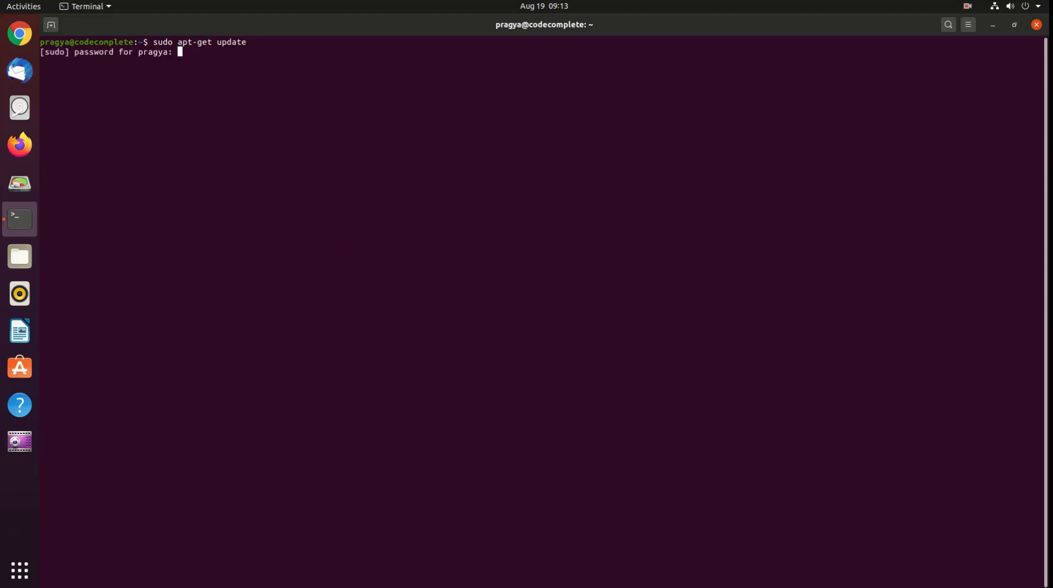
key(Return)
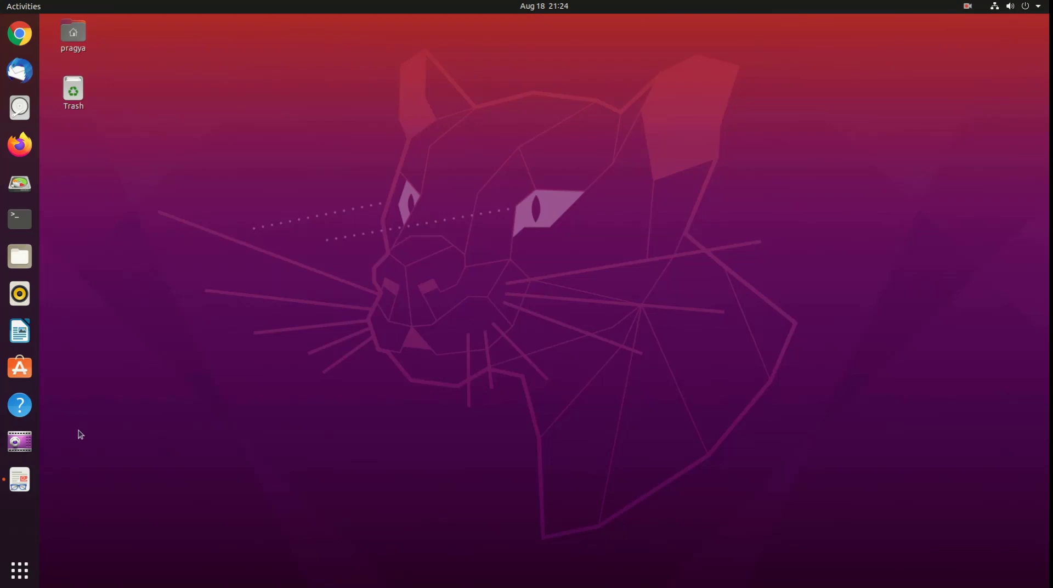
Launch Google Chrome and load code.visualstudio.com/download from the pasted address
click(44, 92)
click(20, 34)
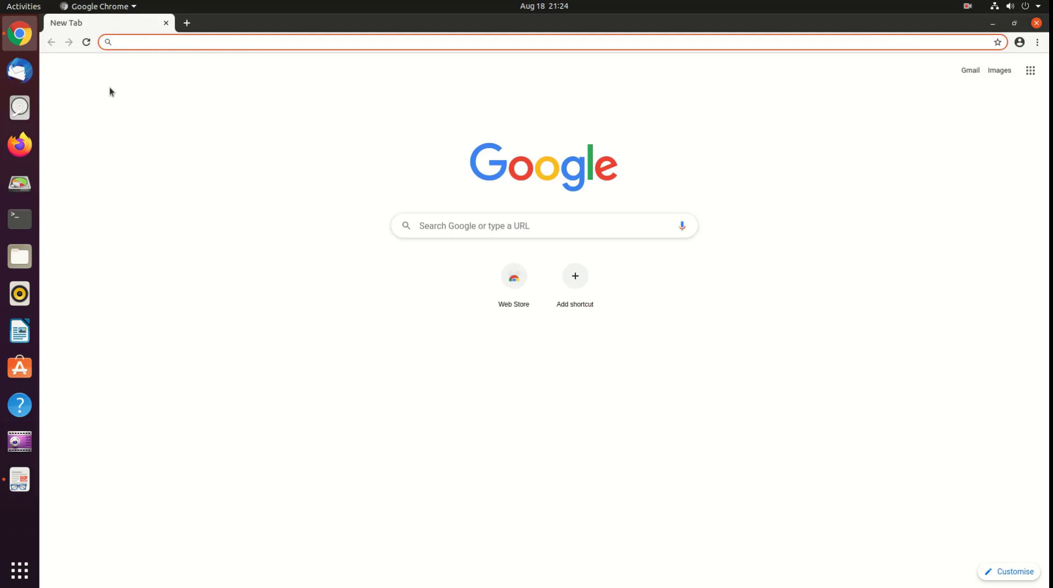
text(https://code.visualstudio.com/download)
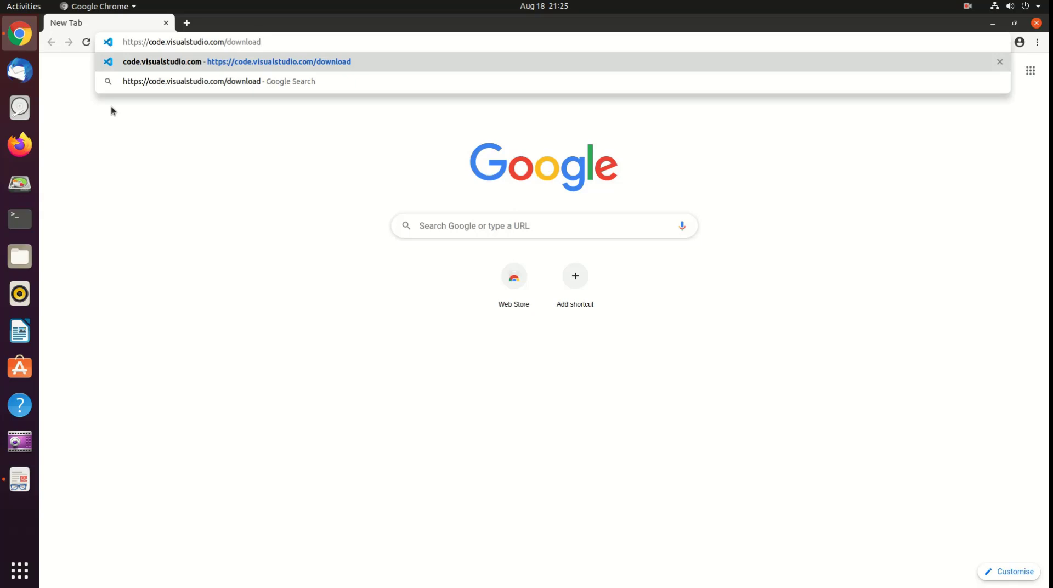
key(Return)
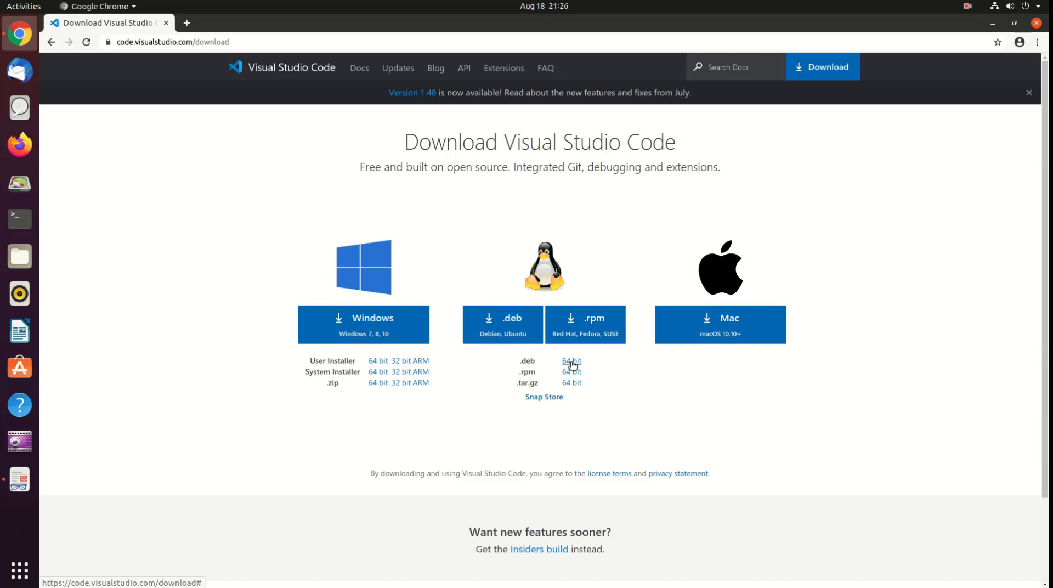
click(571, 363)
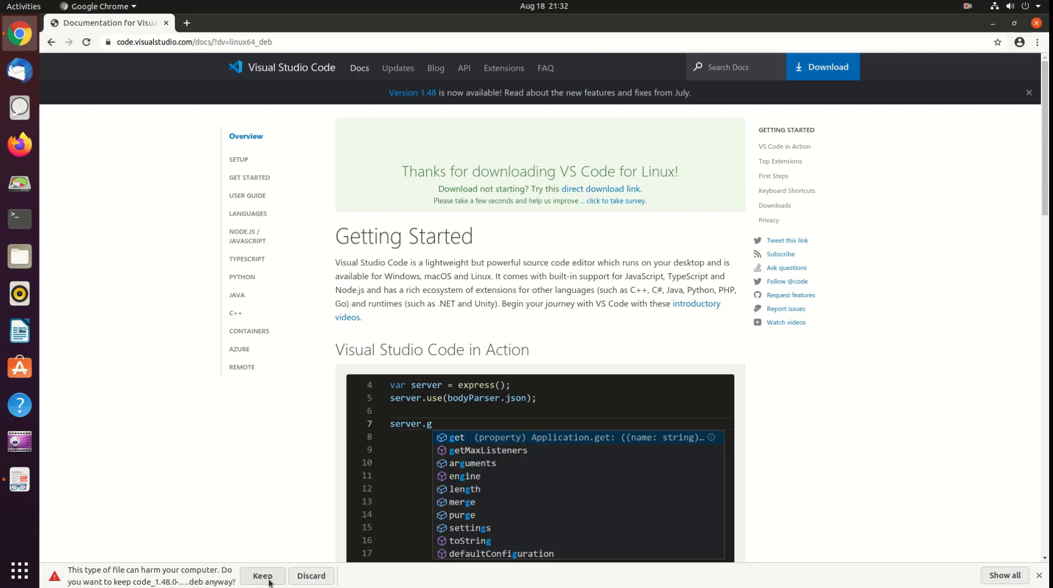
click(262, 575)
click(151, 576)
click(124, 547)
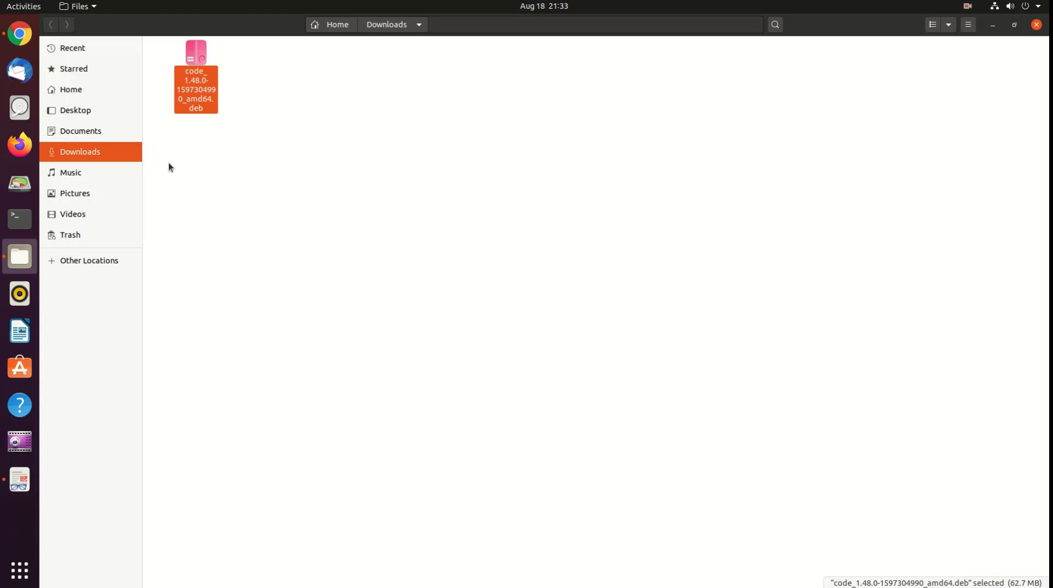
key(ctrl+w)
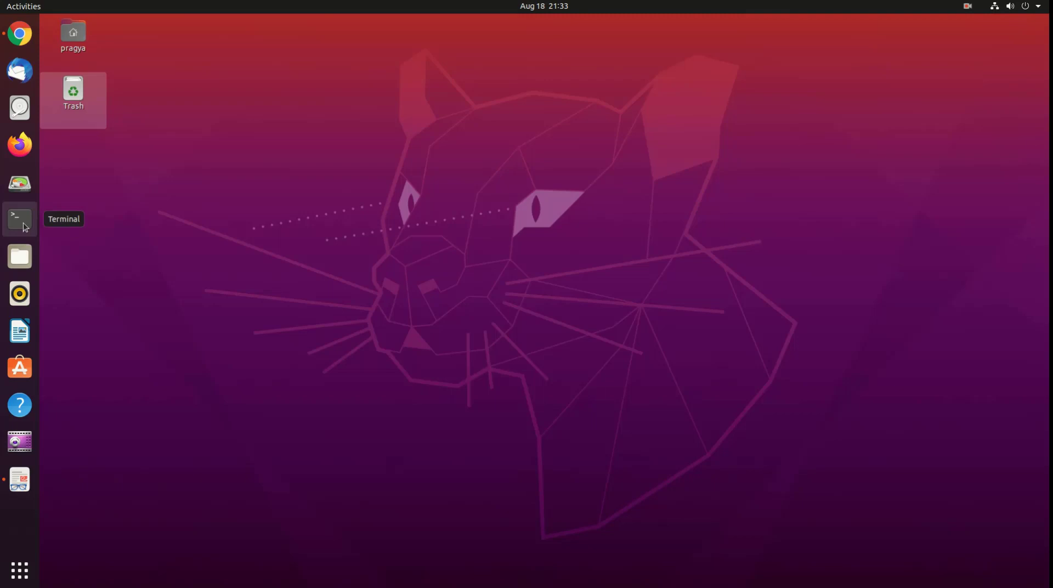
Open a maximized terminal and change into ~/Downloads using Tab completion
click(24, 227)
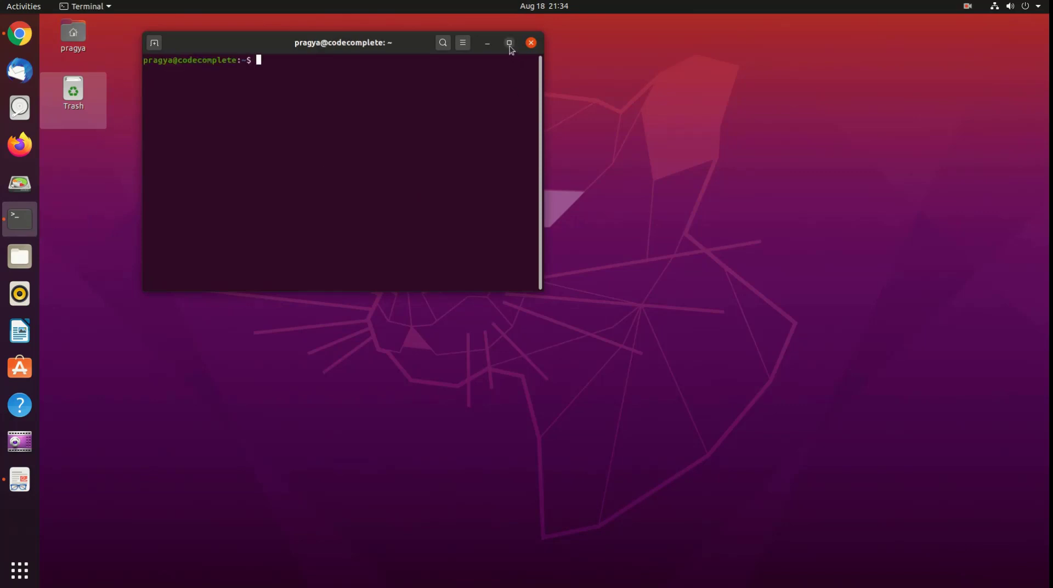
click(509, 43)
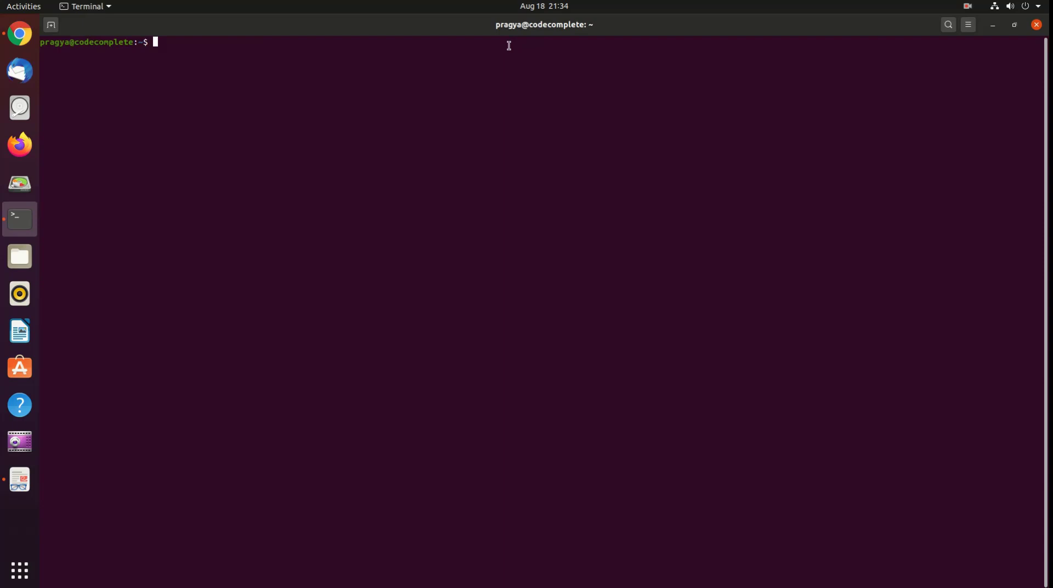
text(cd ~/Down)
key(Tab)
key(Return)
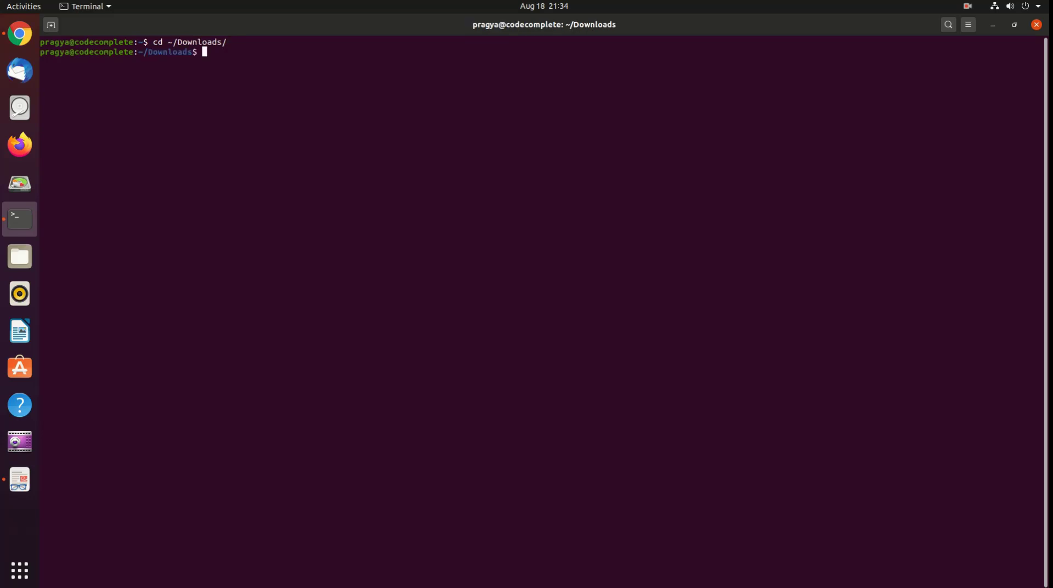
text(ls -l)
key(BackSpace)
key(Return)
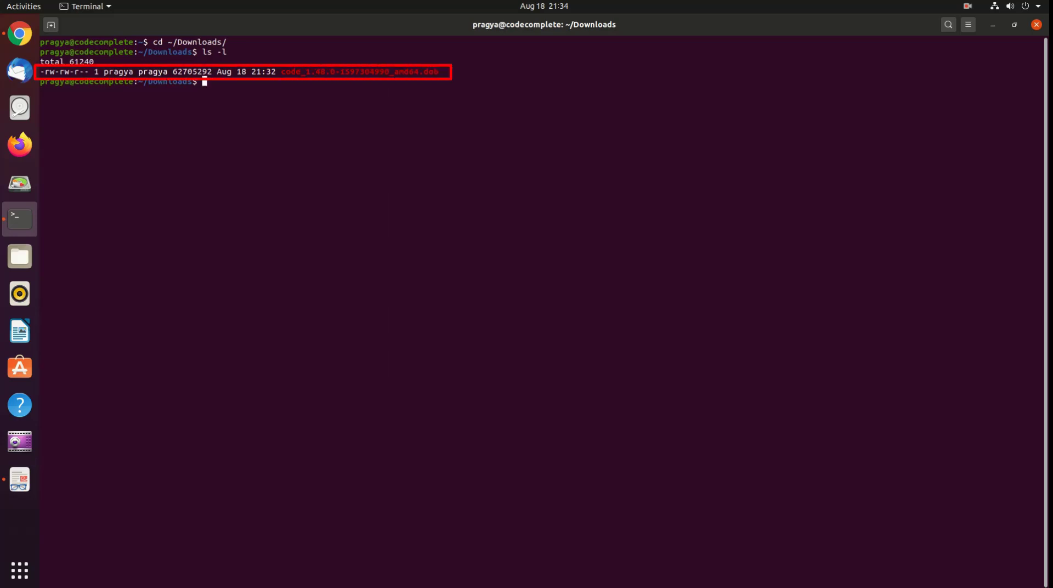
text(sudo)
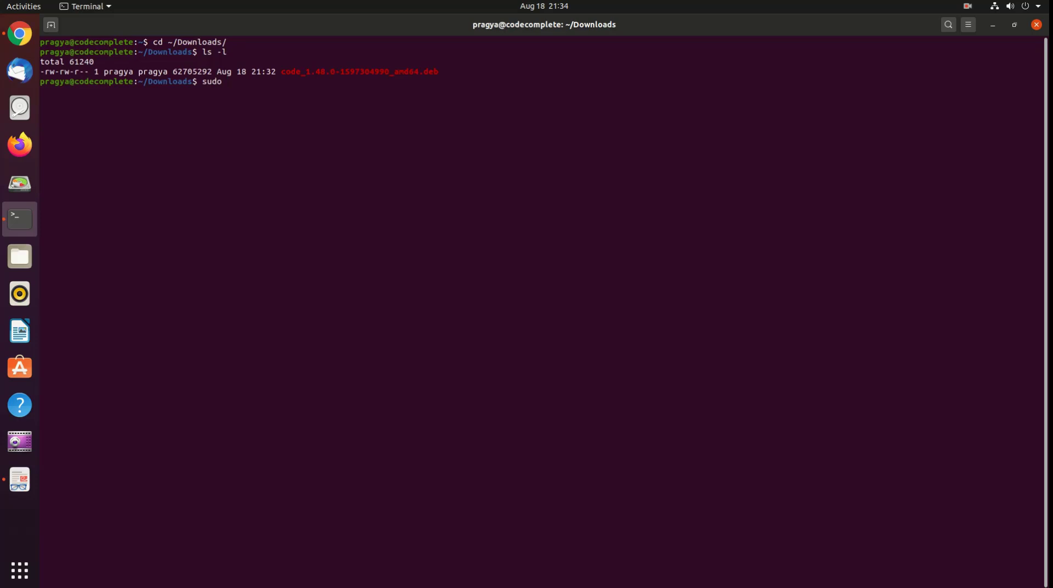
text( apt install ./co)
key(Tab)
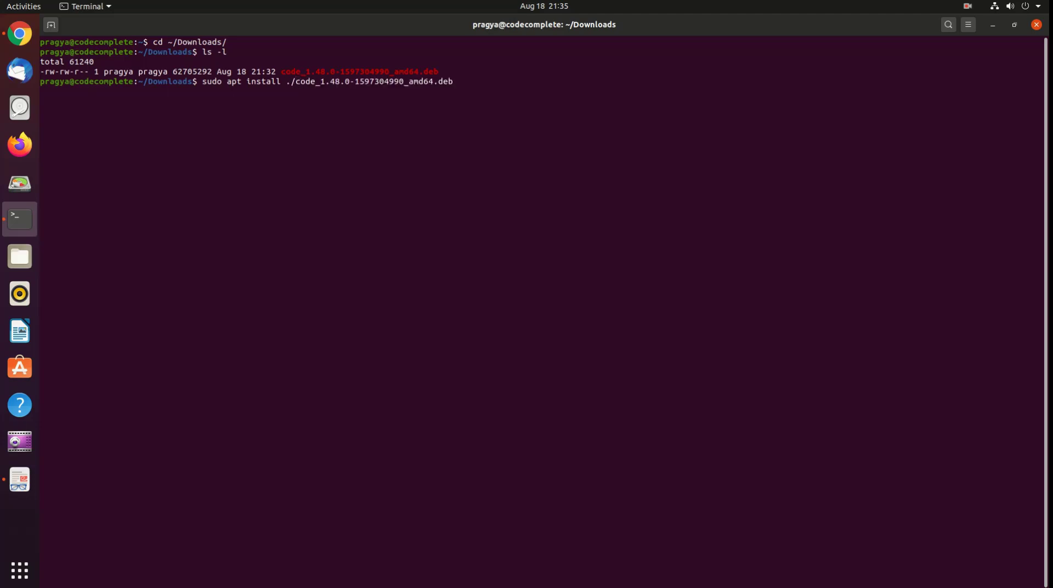
key(BackSpace)
key(Return)
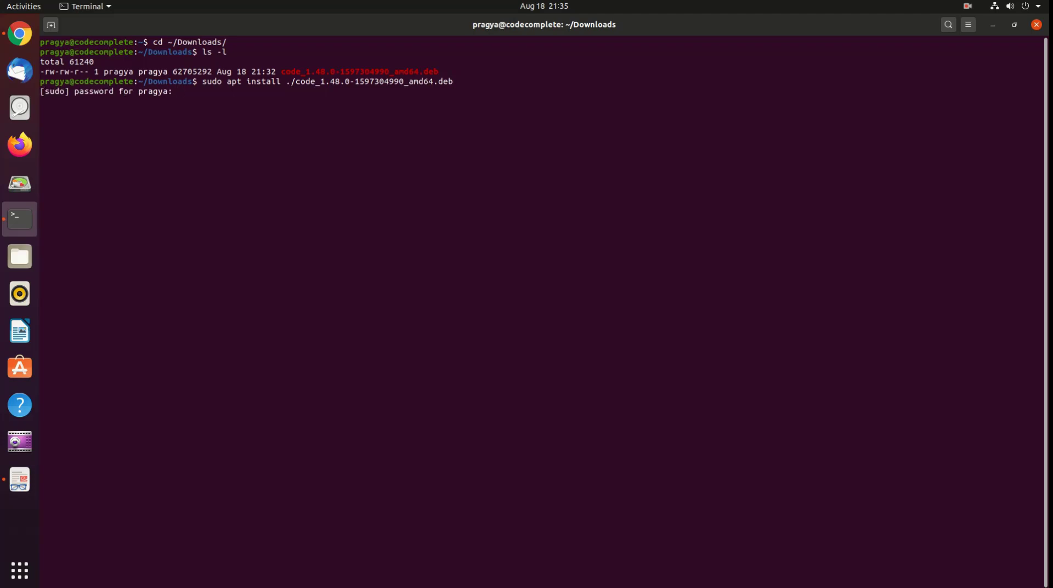
key(Return)
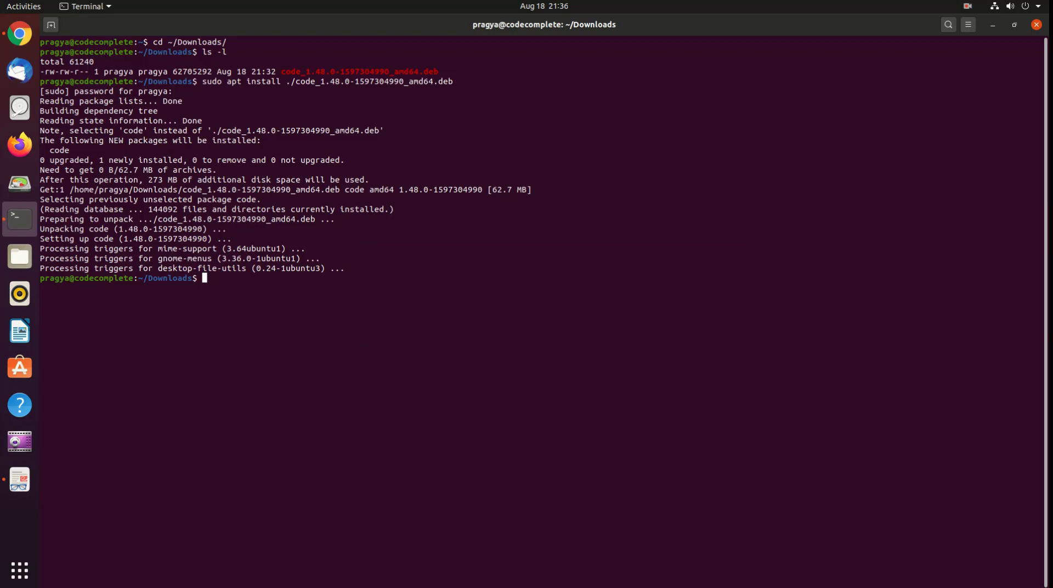
Close the terminal, search Activities for 'visual studio code', and launch the Visual Studio Code result
click(1036, 24)
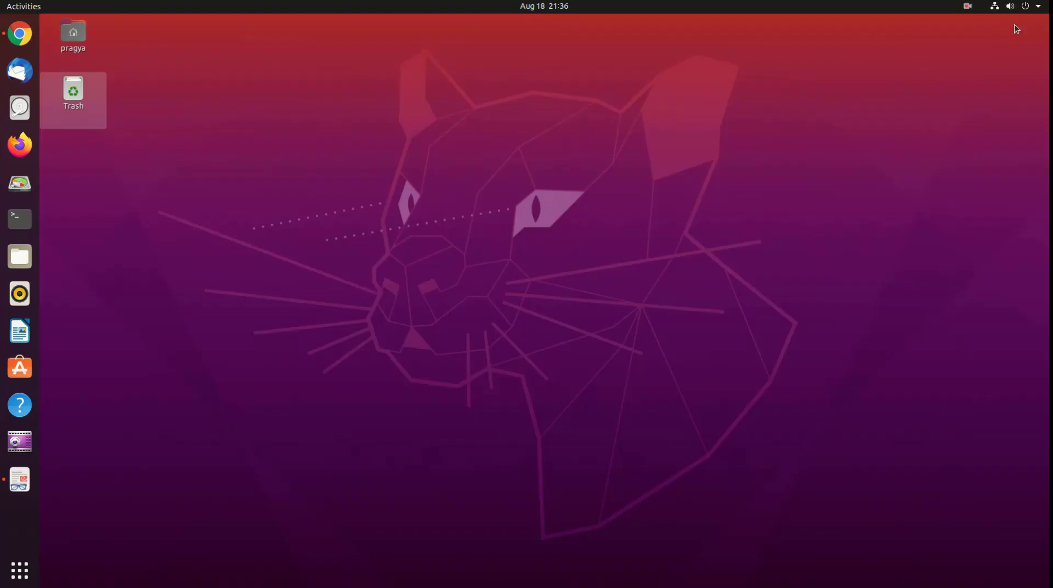
click(25, 6)
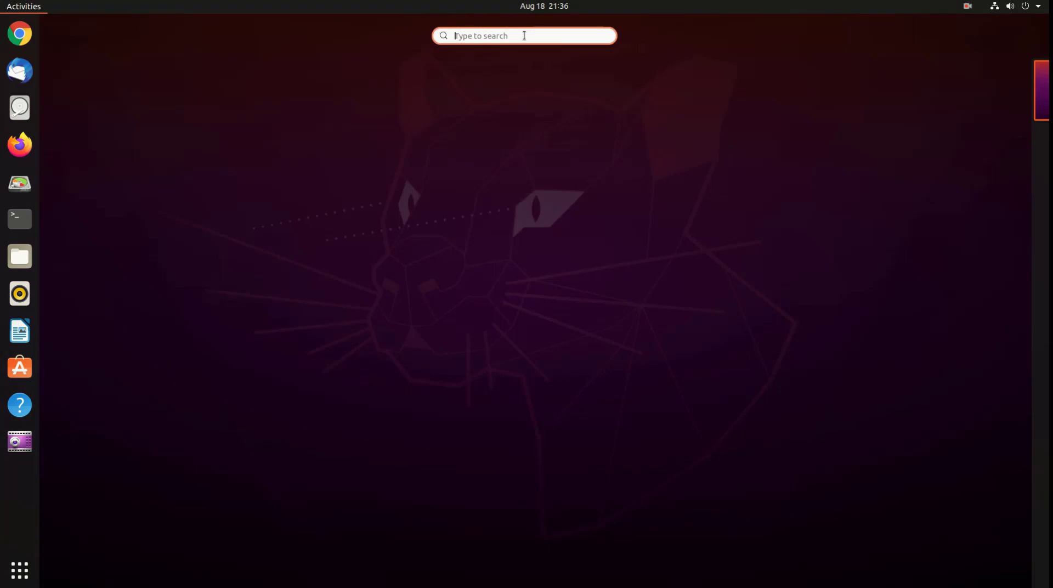
text(visual)
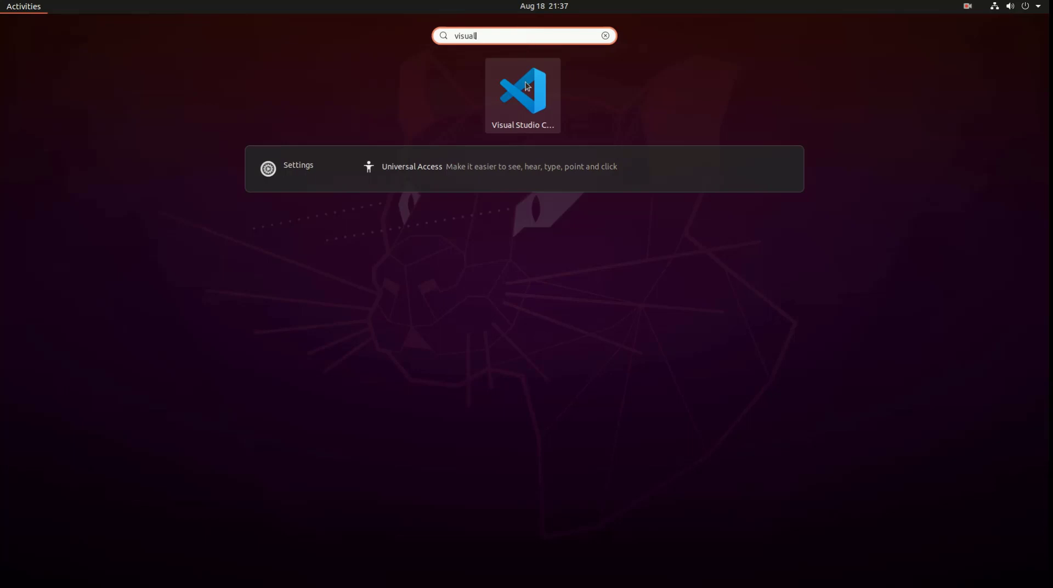
text(studio code)
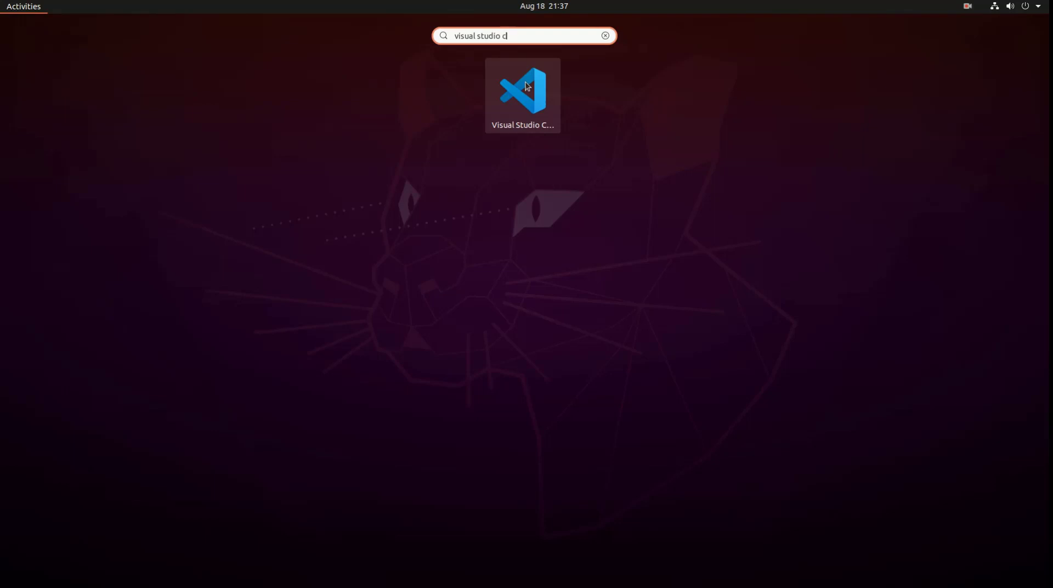
click(527, 86)
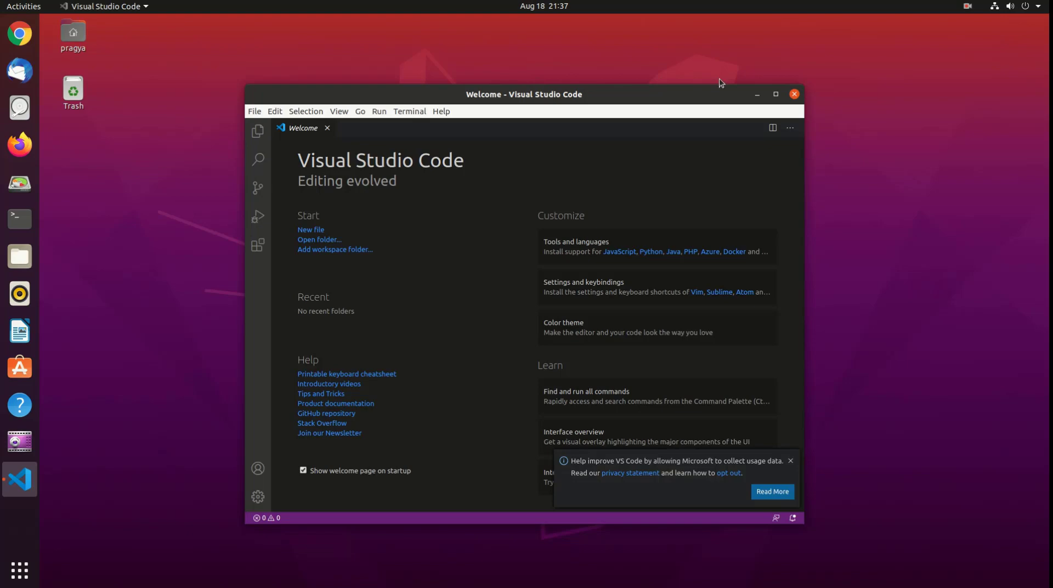
Maximize Visual Studio Code and dismiss the usage-data notification
click(777, 95)
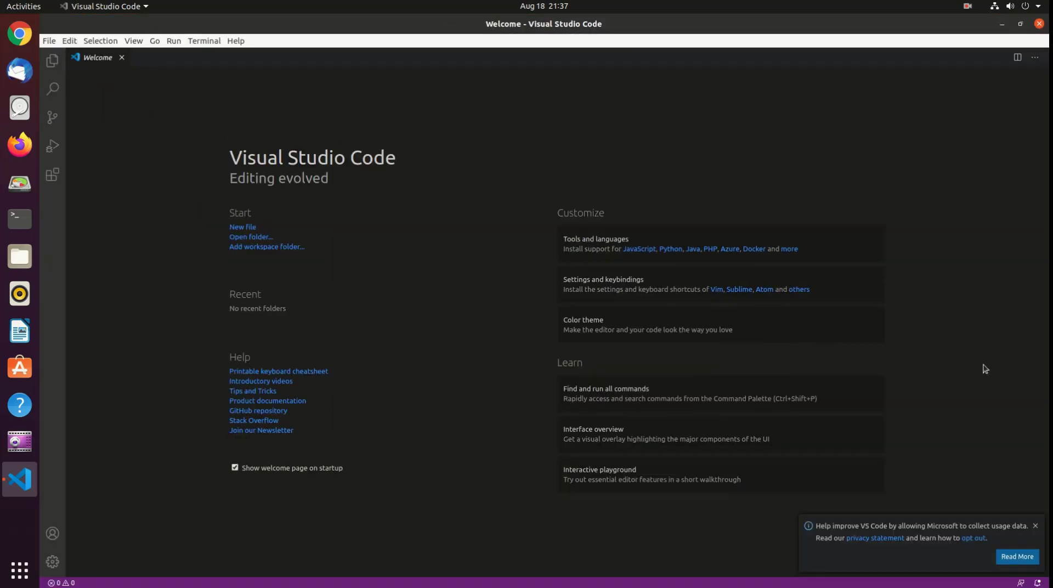
click(1036, 528)
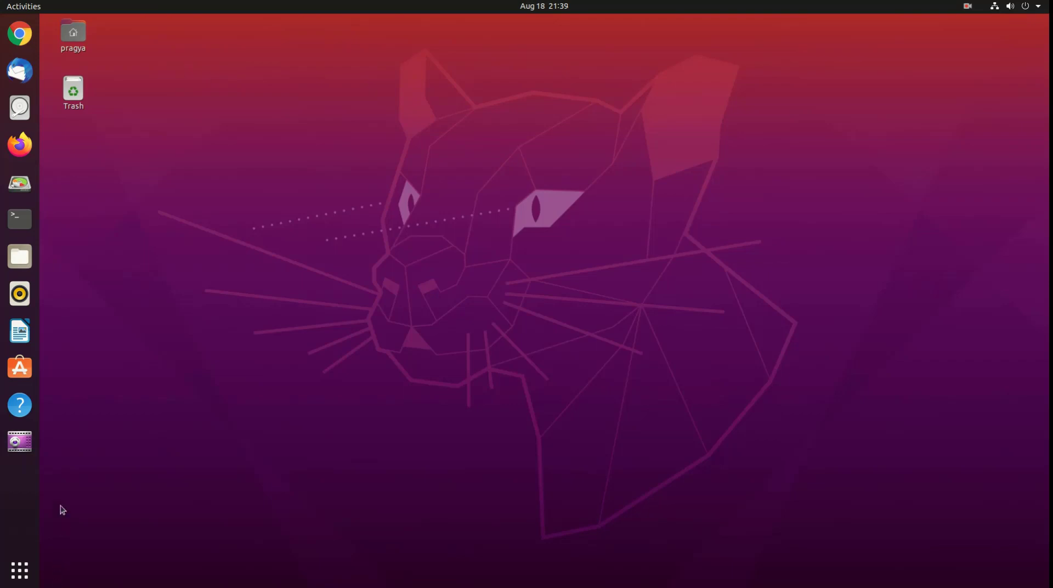
Open a maximized terminal and enter the 'code' command at the prompt
click(24, 224)
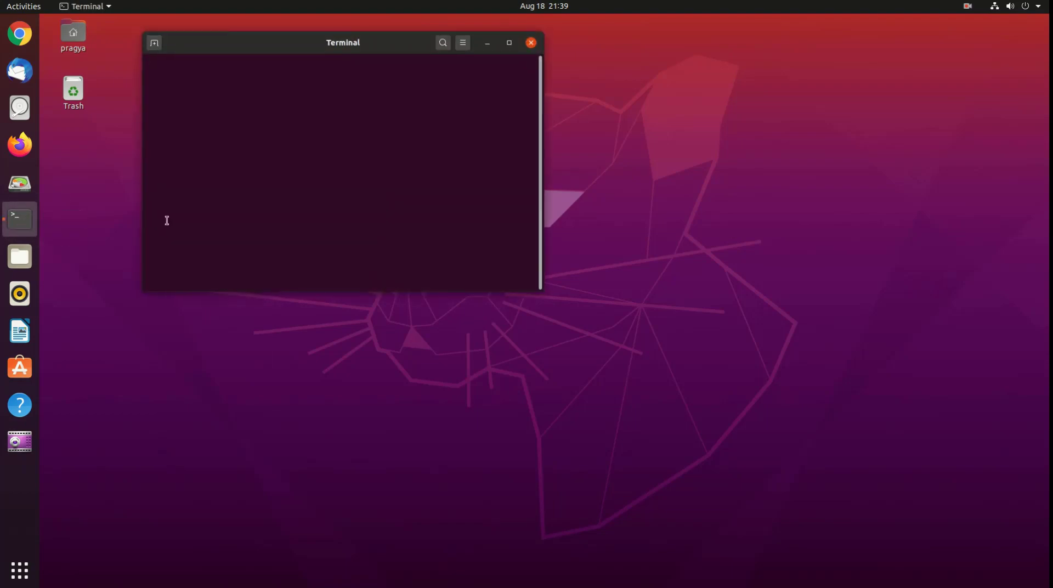
click(509, 43)
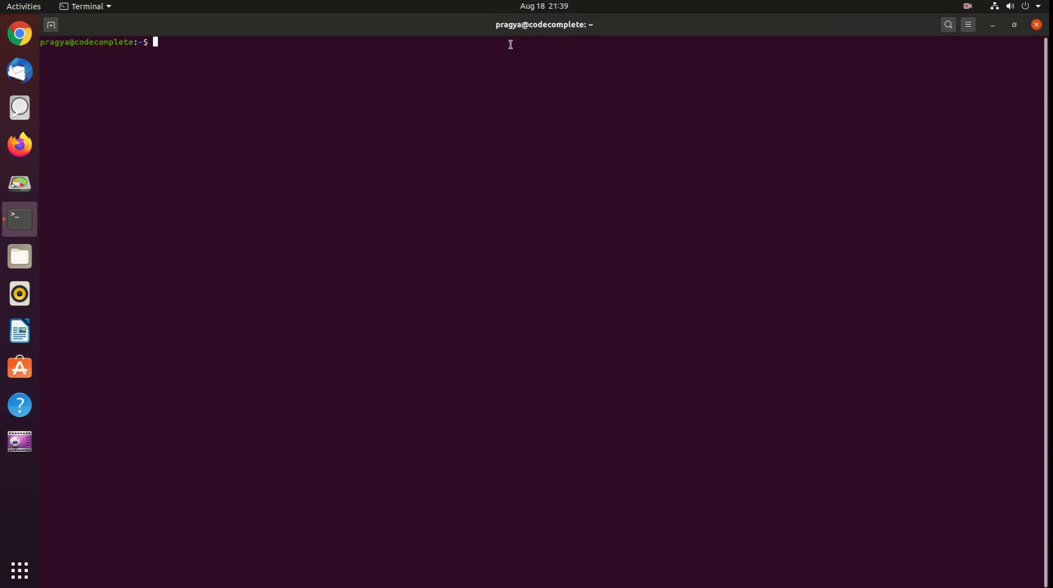
text(co)
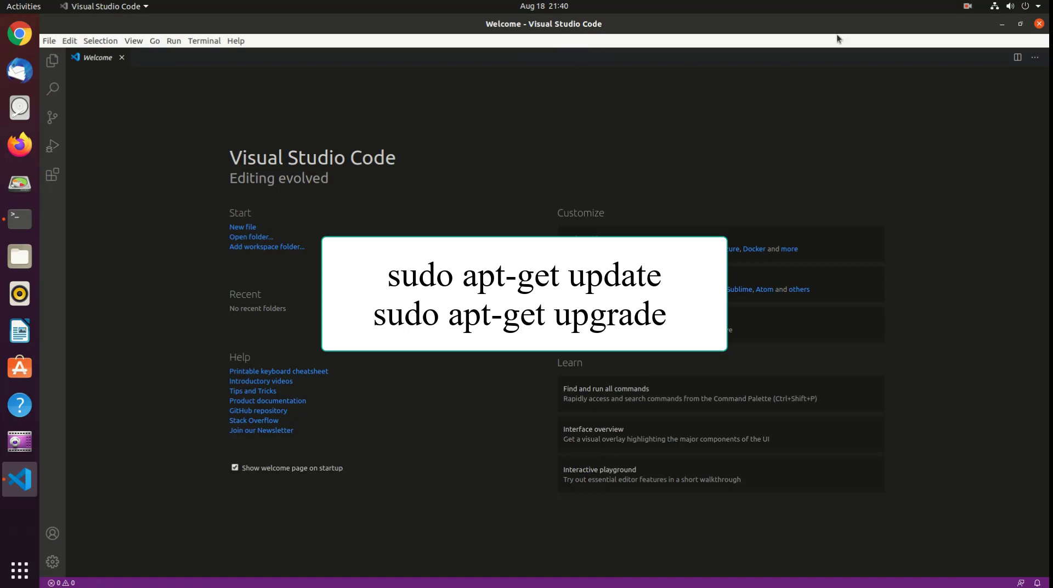
Minimize the Visual Studio Code window to reveal the desktop
click(1002, 25)
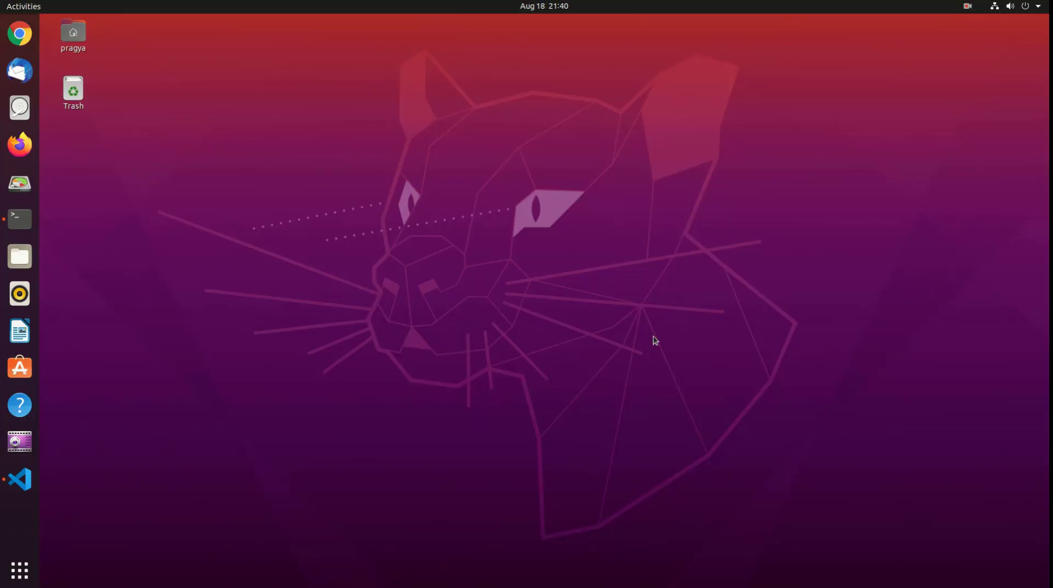